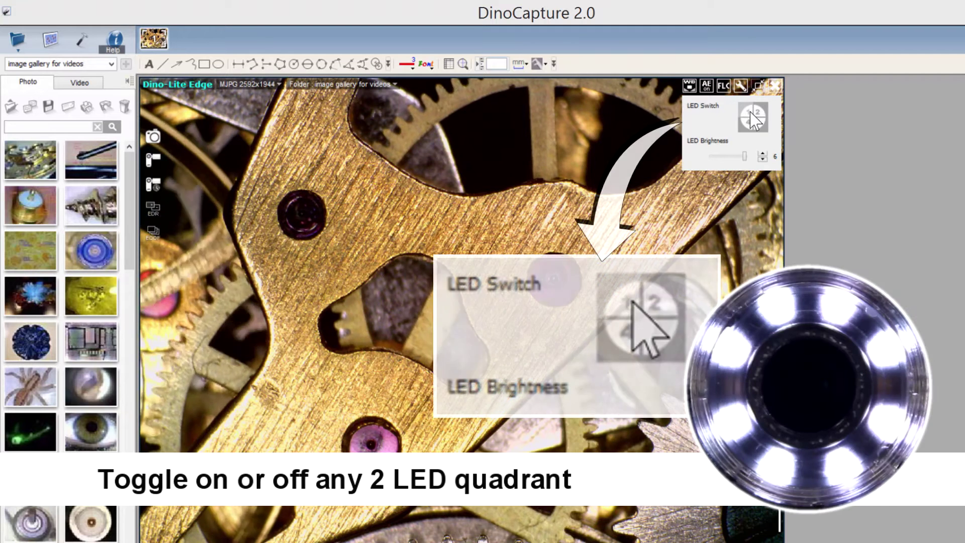
Toggle LED ring quadrants 1 and 4 off so only half the ring stays lit.
click(748, 112)
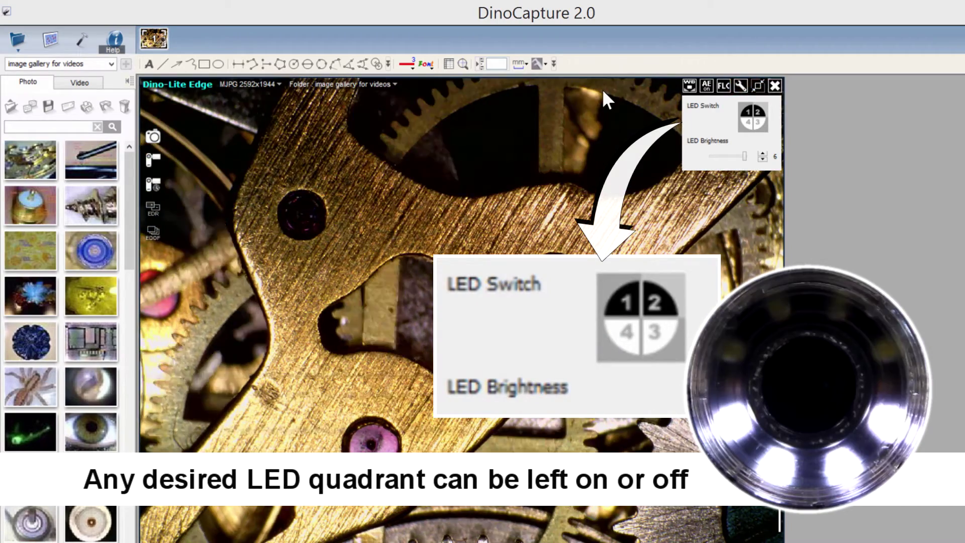
click(752, 123)
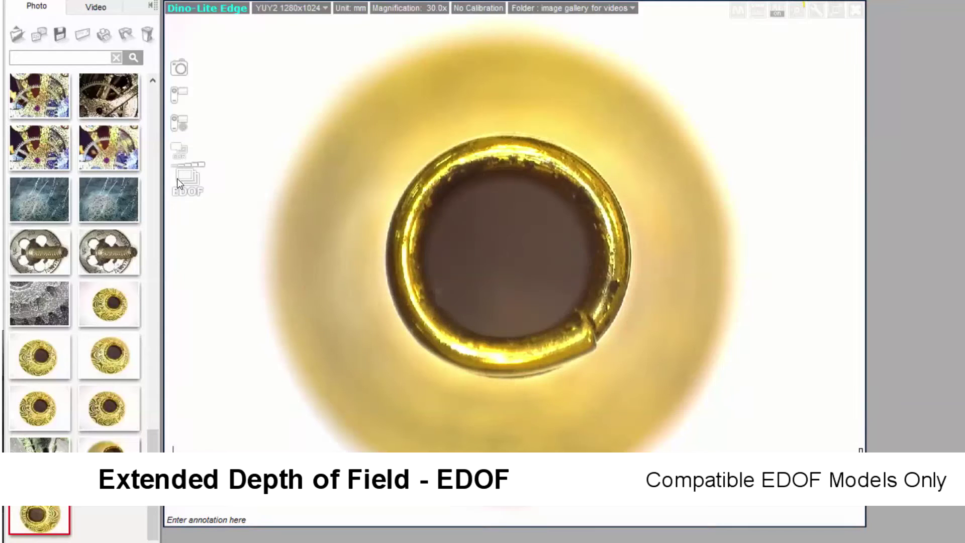
Run an EDOF focus-stacked capture of the gold spring ring.
click(177, 179)
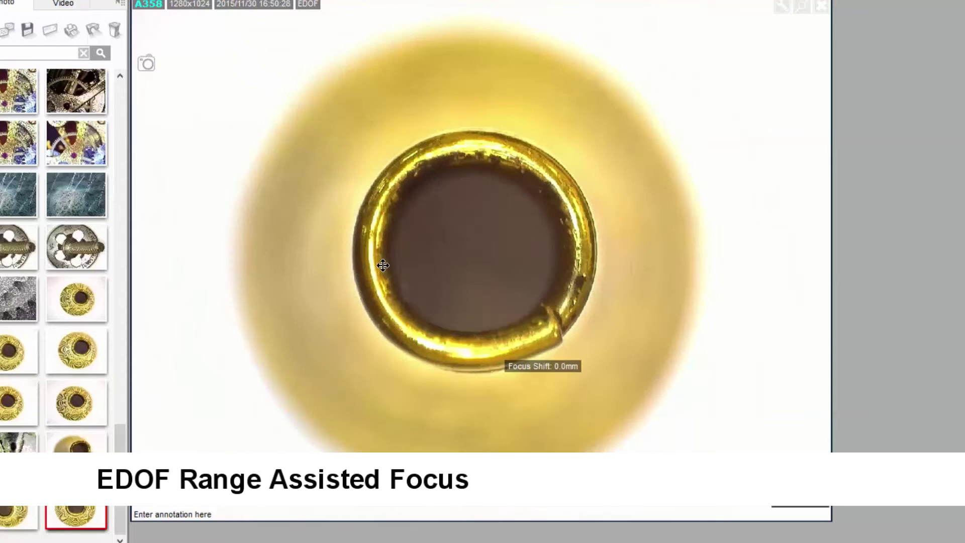
scroll(483, 359, down, 3)
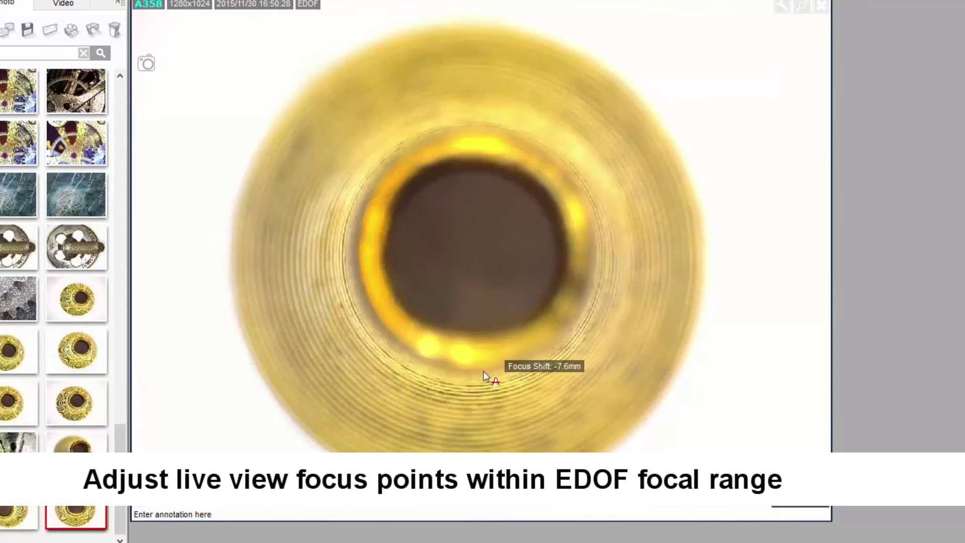
scroll(483, 371, down, 2)
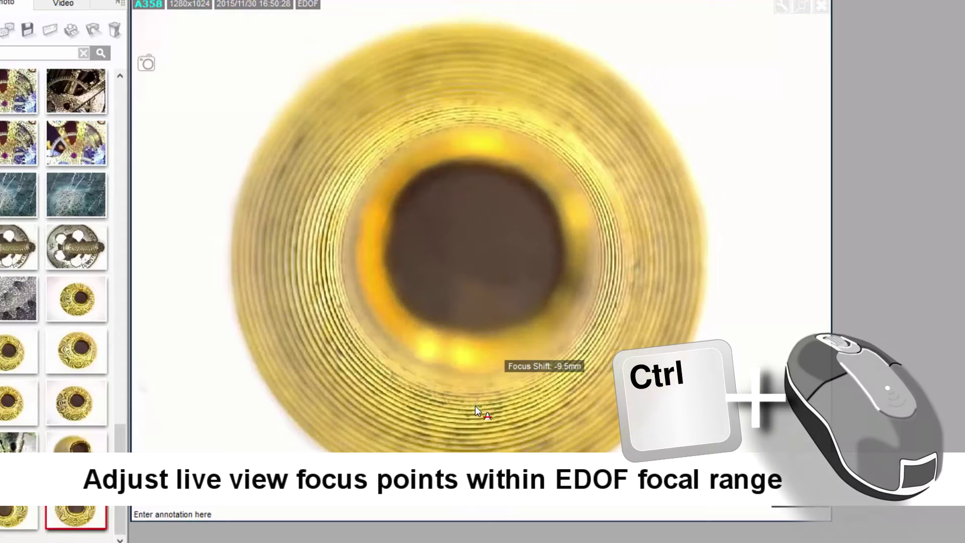
scroll(474, 411, down, 2)
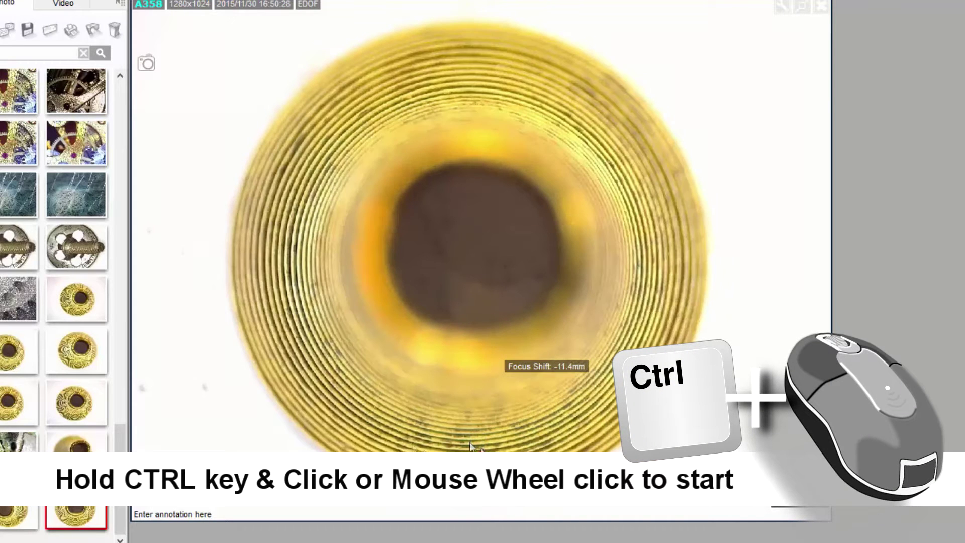
middle_click(437, 413)
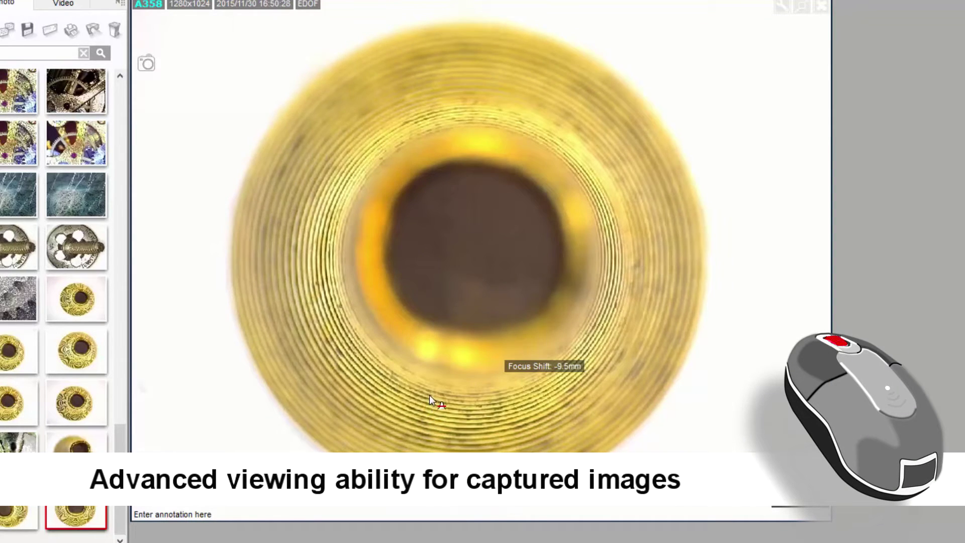
scroll(434, 376, up, 3)
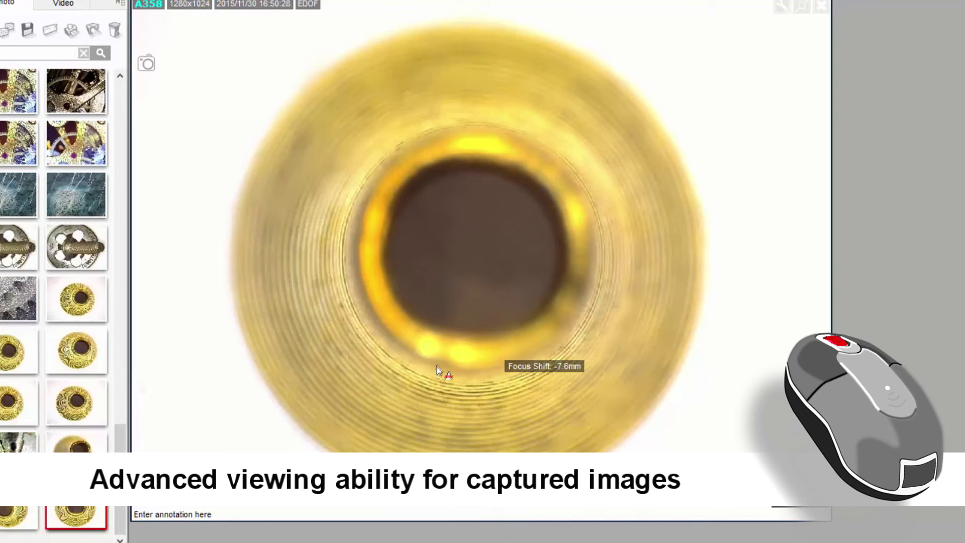
scroll(439, 362, up, 2)
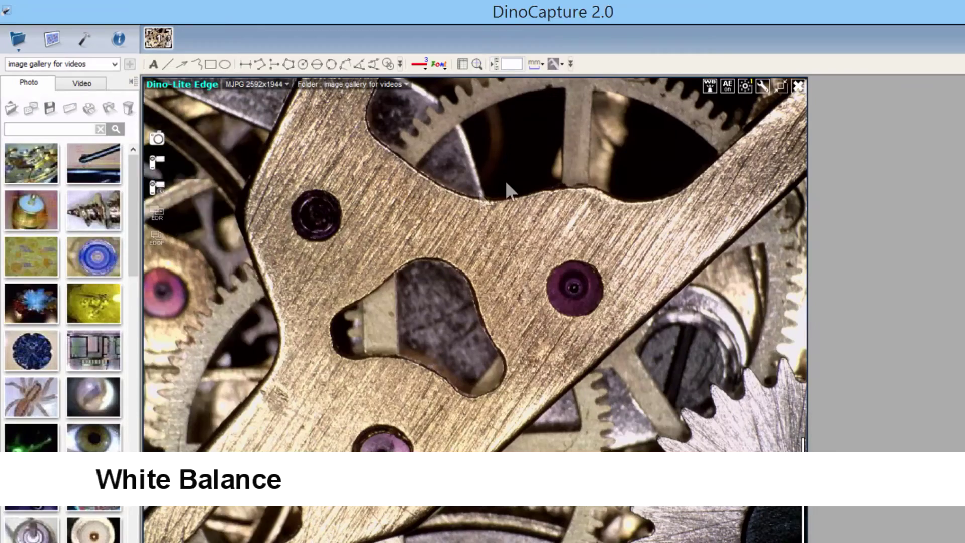
Enable auto white balance on the gear view and bring up Camera Adjustment.
click(709, 87)
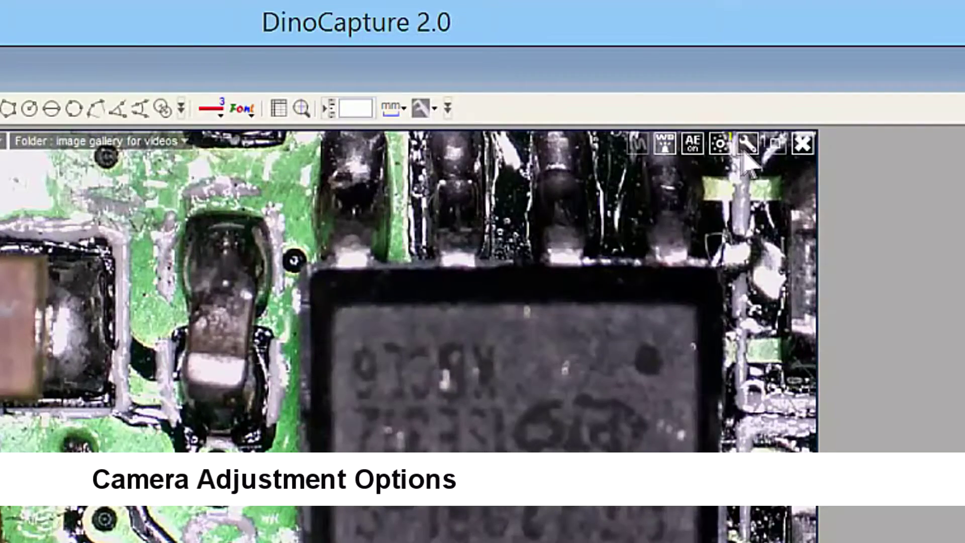
click(746, 145)
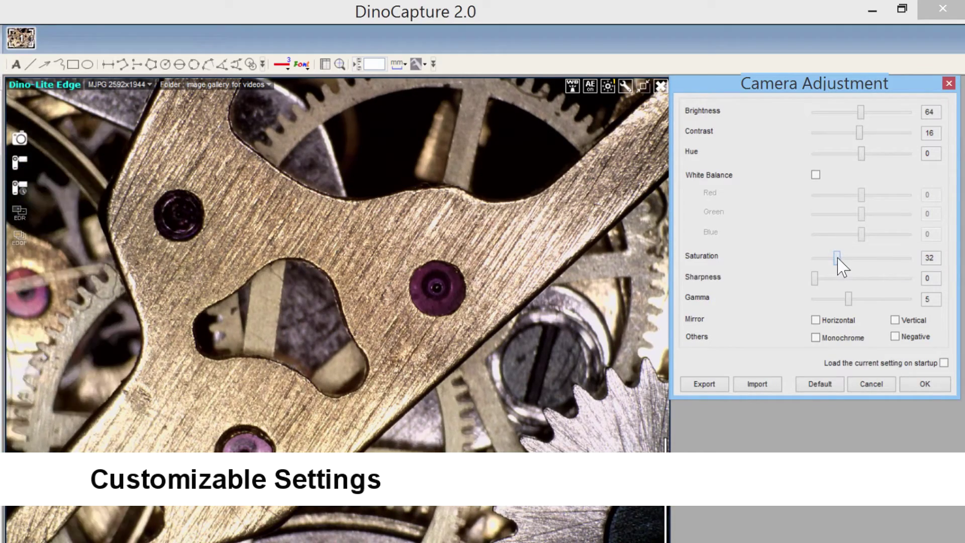
Set saturation to 62 and brightness to 69 in Camera Adjustment.
drag(838, 257, 860, 257)
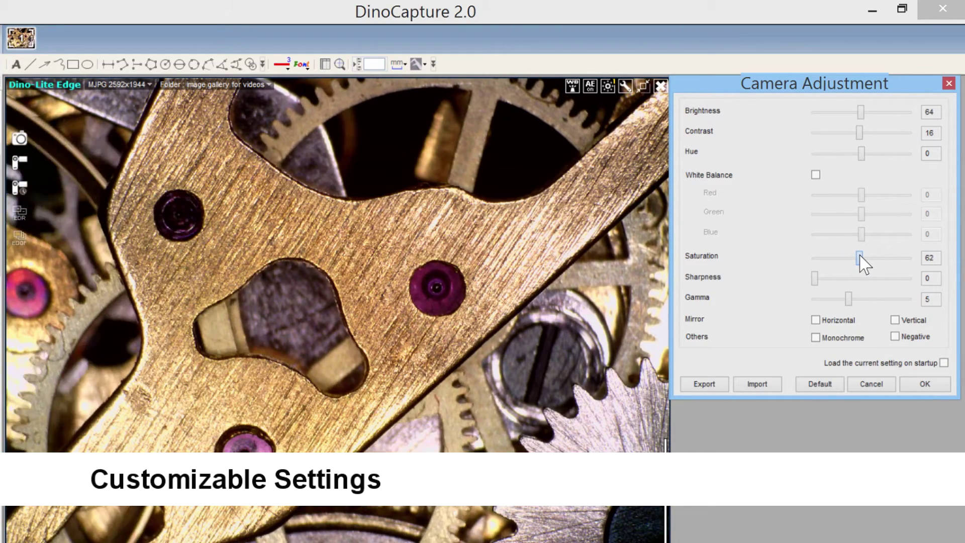
drag(859, 111, 852, 137)
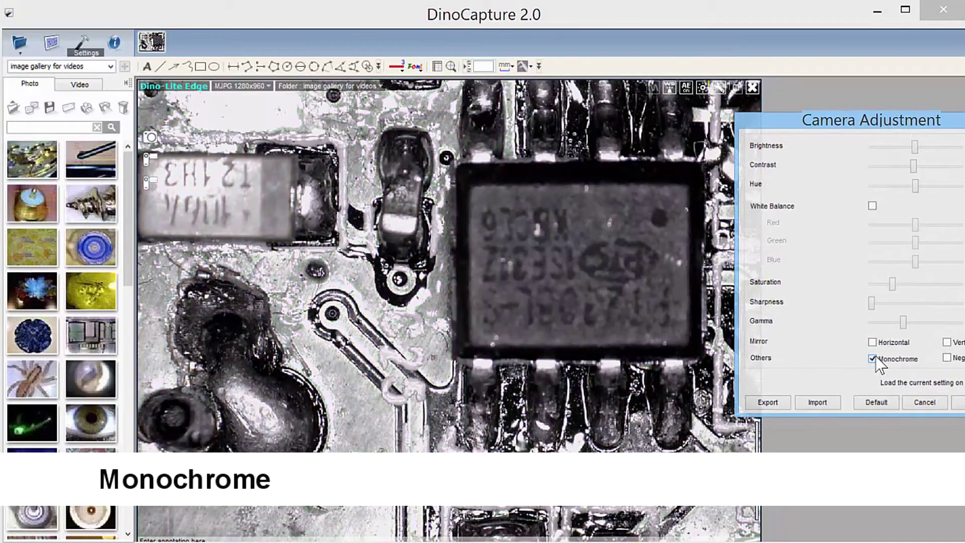
Tick Negative and Monochrome so the circuit board shows as an inverted grayscale image.
click(948, 359)
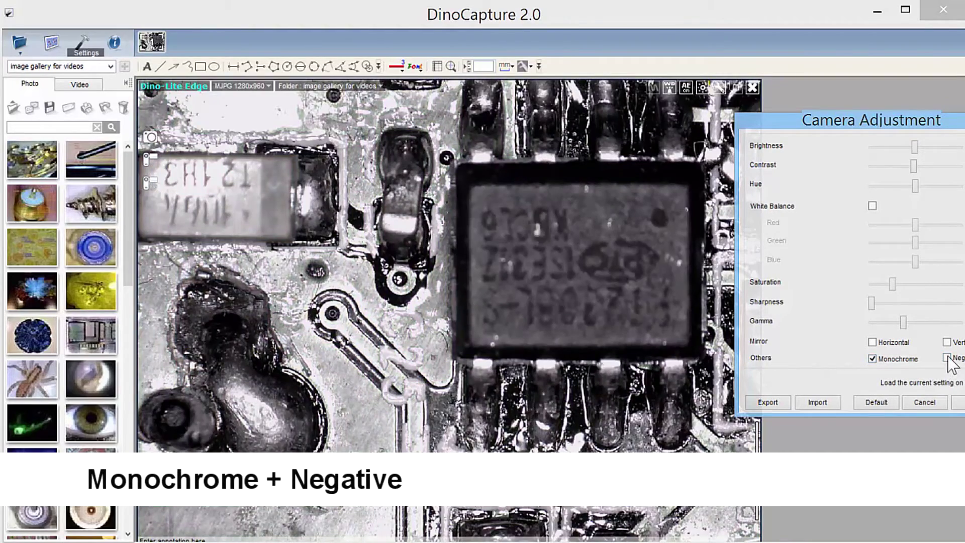
click(947, 359)
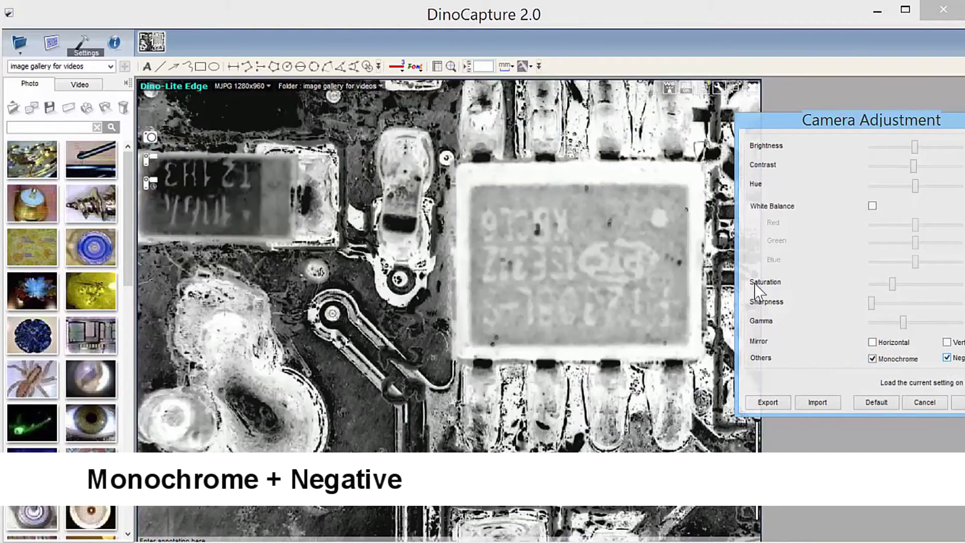